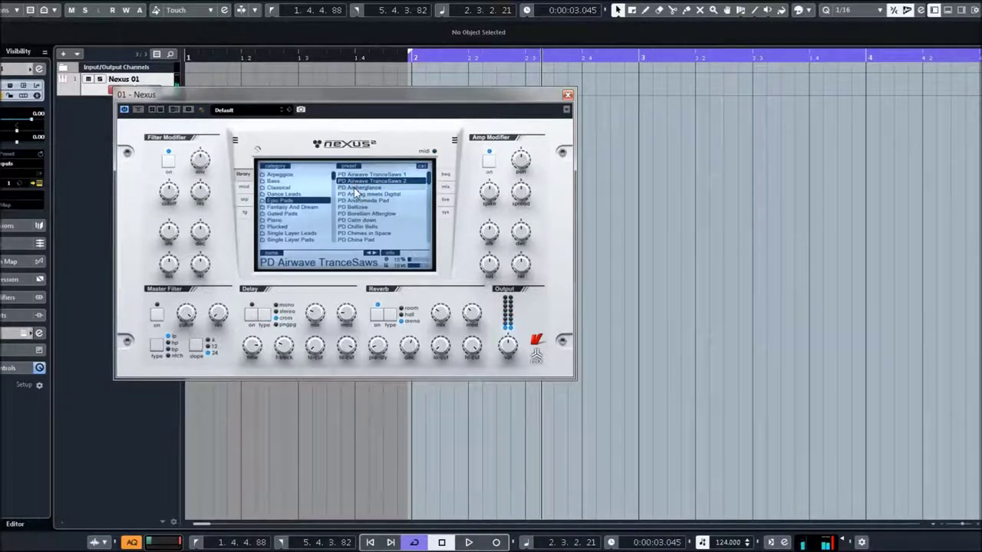
Audition the Epic Pads presets PD Amberglance, PD Analog meets Digital, PD Andromeda Pad and PD Calm down one after another.
left_click(355, 187)
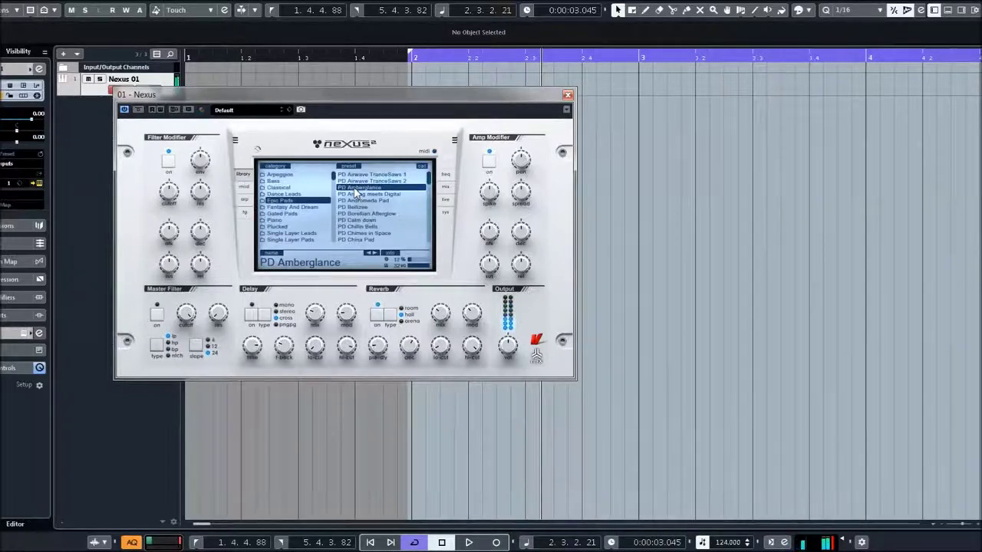
left_click(358, 195)
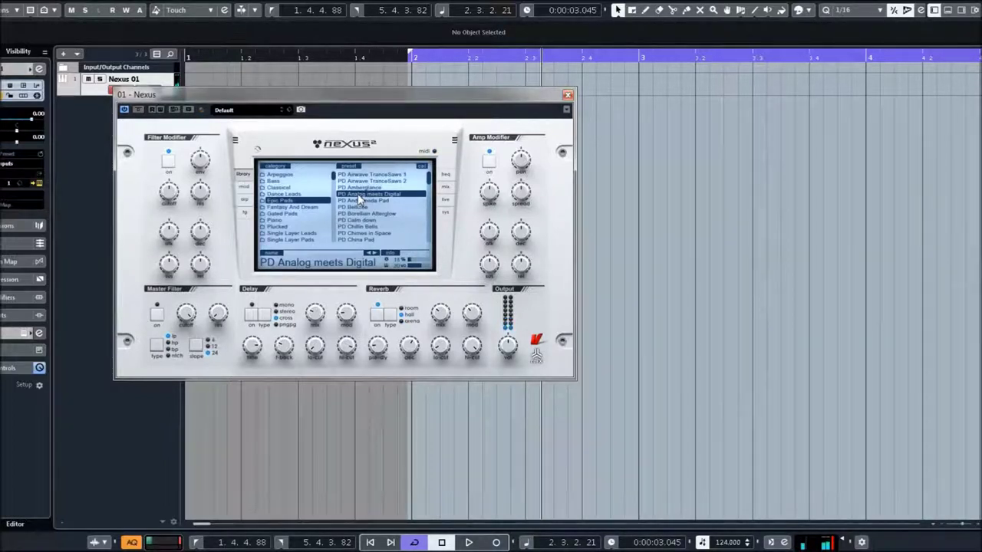
left_click(360, 200)
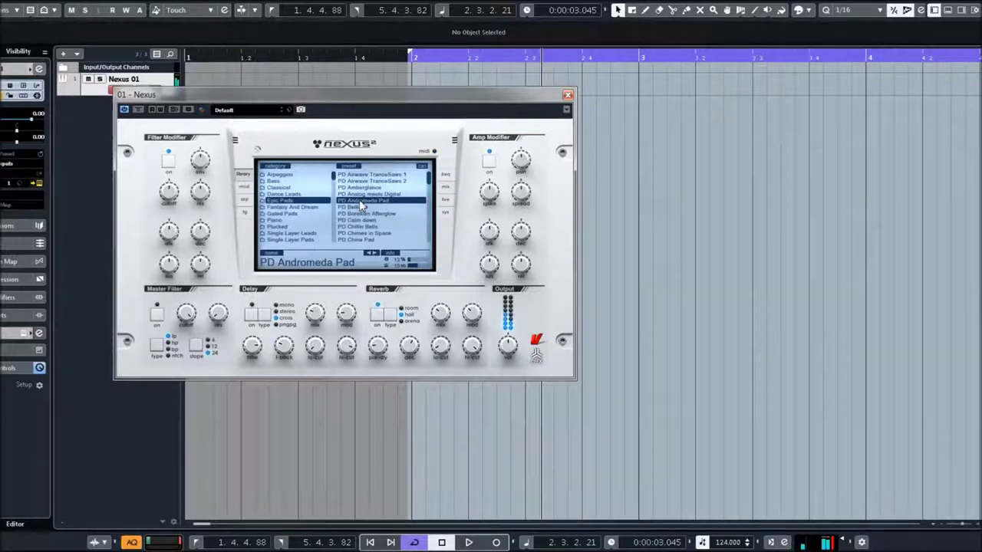
scroll(358, 211, "down", 2)
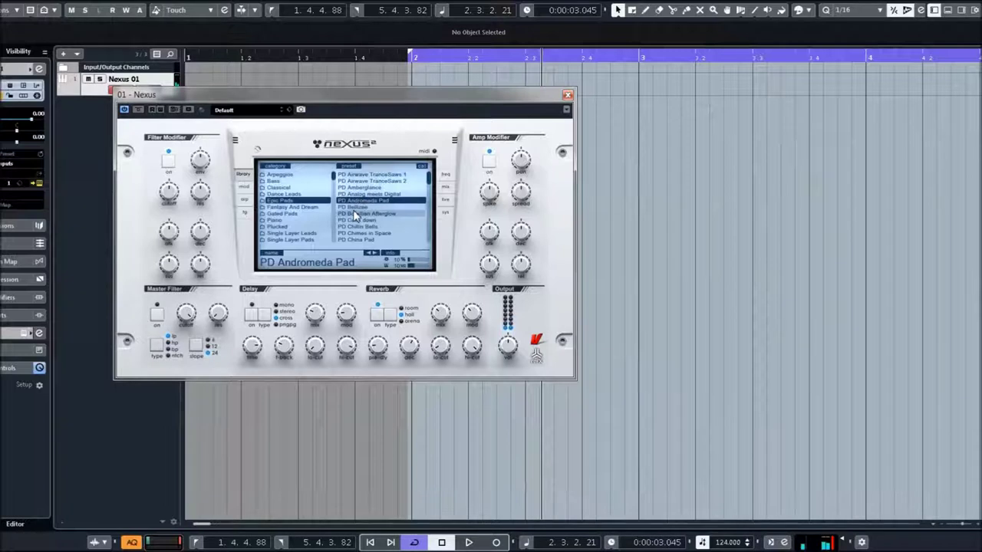
left_click(357, 207)
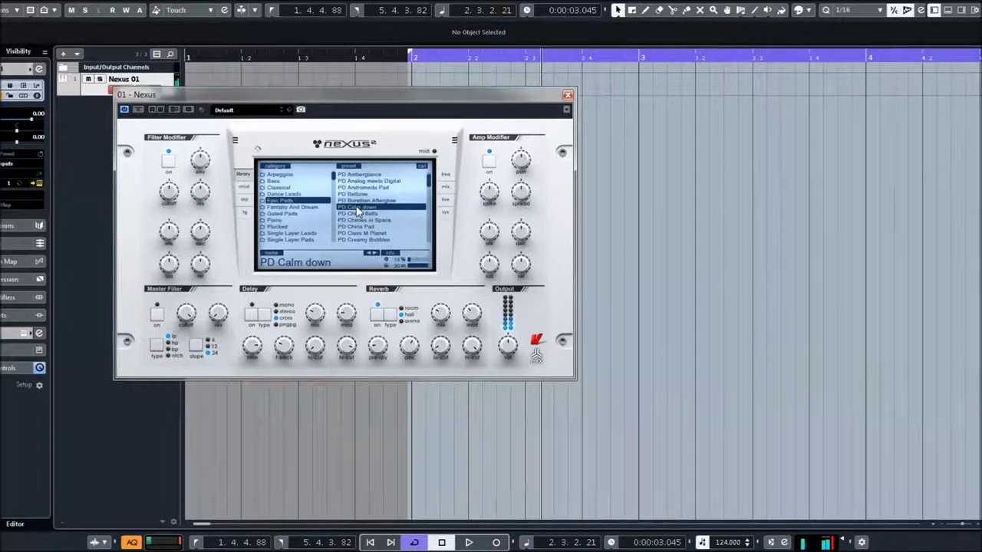
Load and listen to the pad presets PD Class M Planet, PD Crystal Saw and PD Dream of you in turn.
scroll(359, 207, "down", 3)
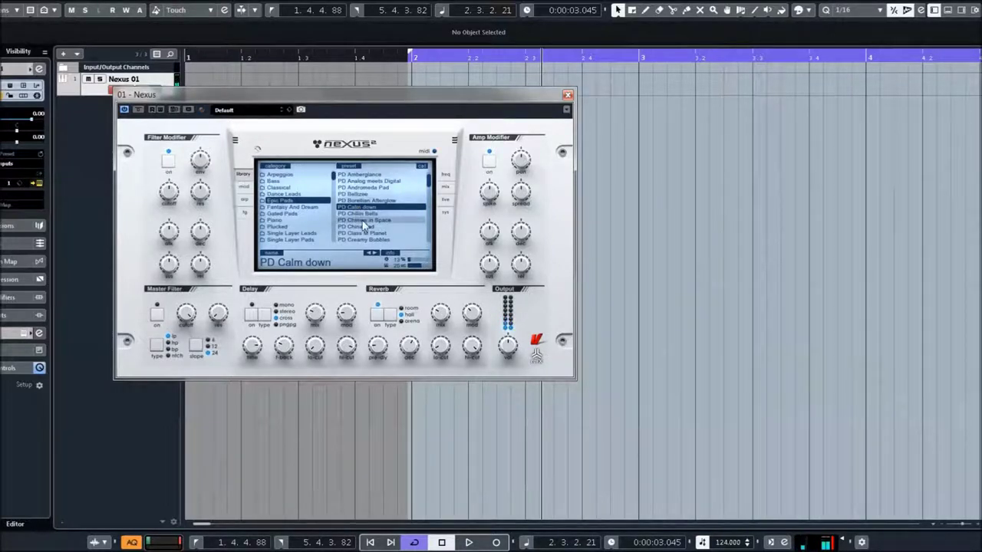
left_click(362, 195)
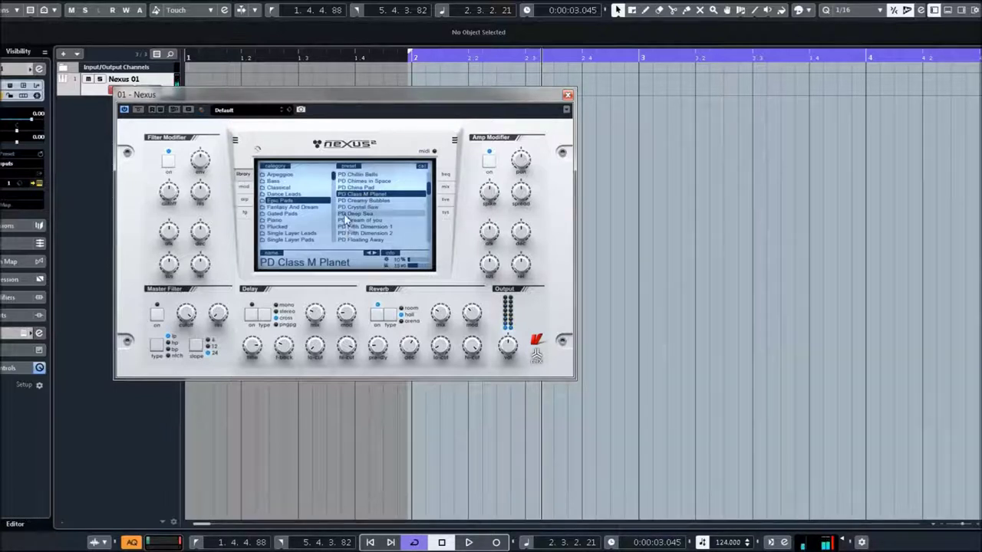
left_click(350, 208)
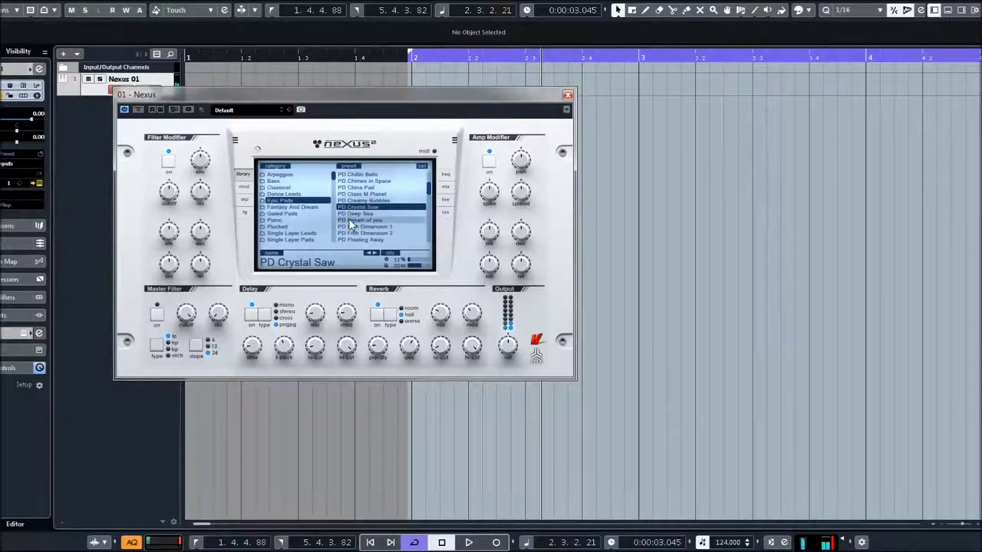
left_click(349, 221)
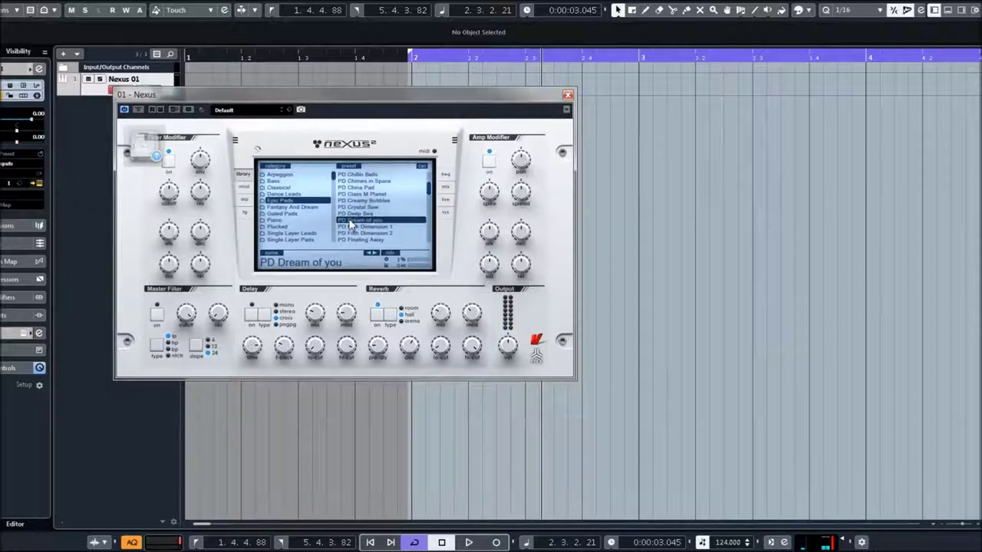
Audition the pad presets PD Fifth Dimension 2, PD Floating Away, PD Fringepad and PD Geneva Swell 1.
scroll(349, 219, "down", 3)
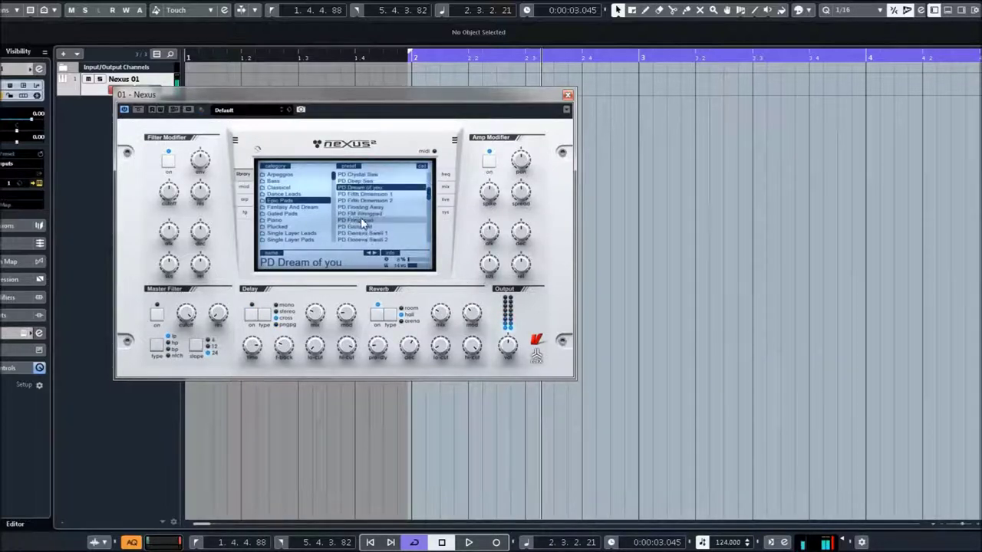
left_click(361, 202)
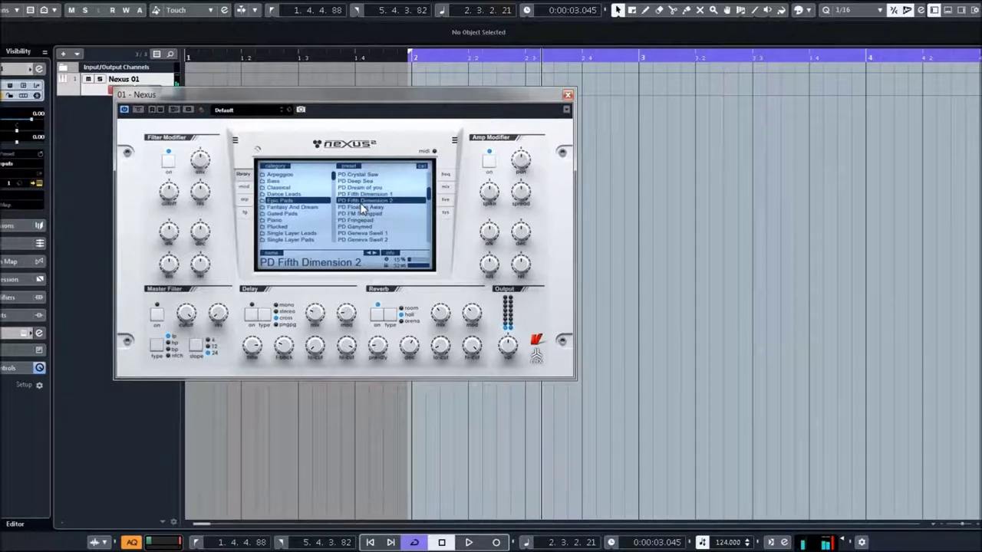
left_click(361, 208)
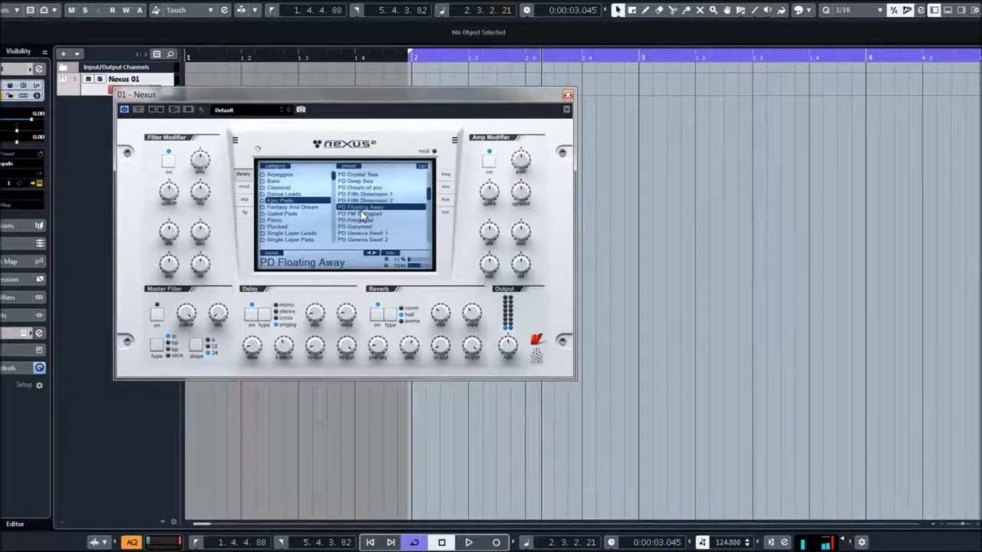
scroll(360, 212, "down", 2)
left_click(362, 195)
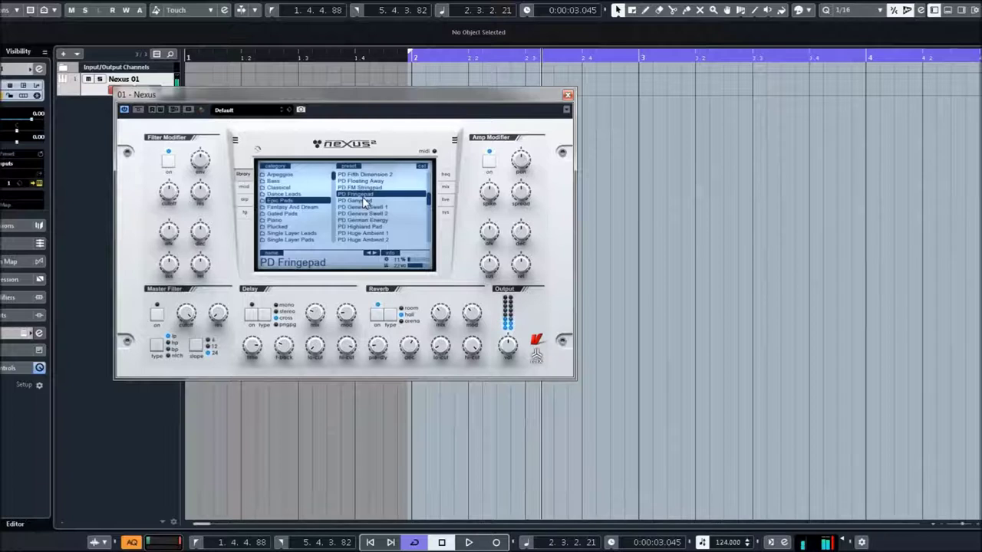
left_click(366, 207)
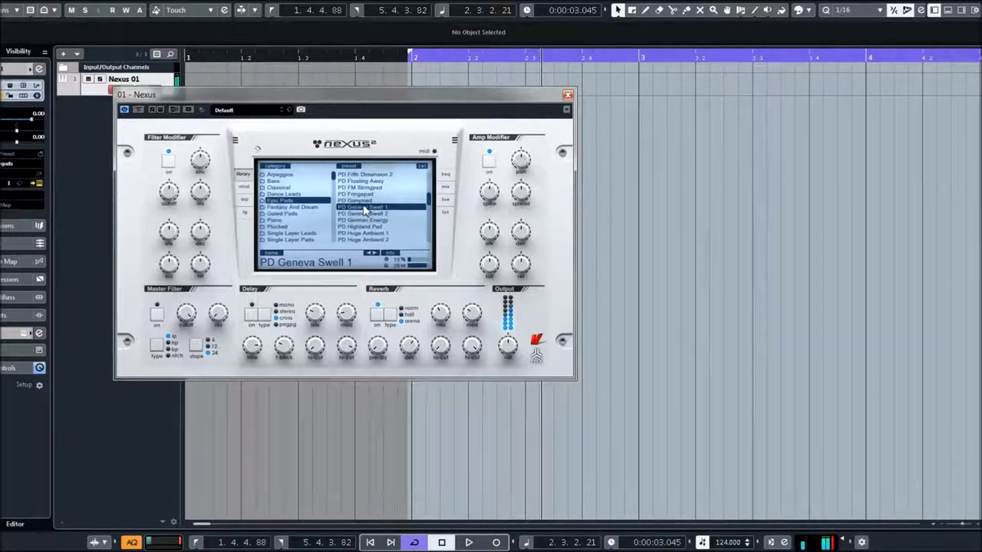
Load and listen to the pad presets PD German Energy, PD Huge Ambient 2 and PD Lost Temple.
scroll(364, 207, "down", 5)
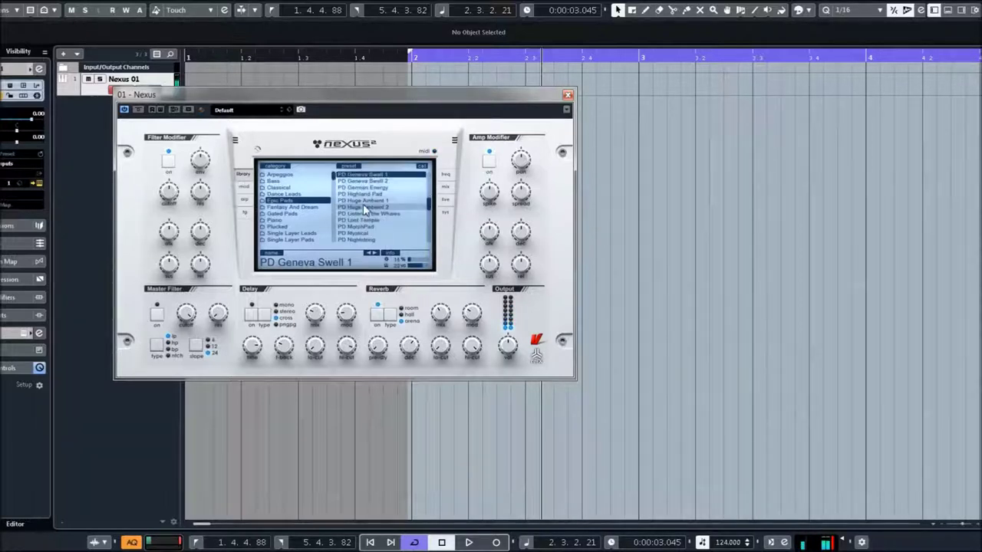
left_click(360, 189)
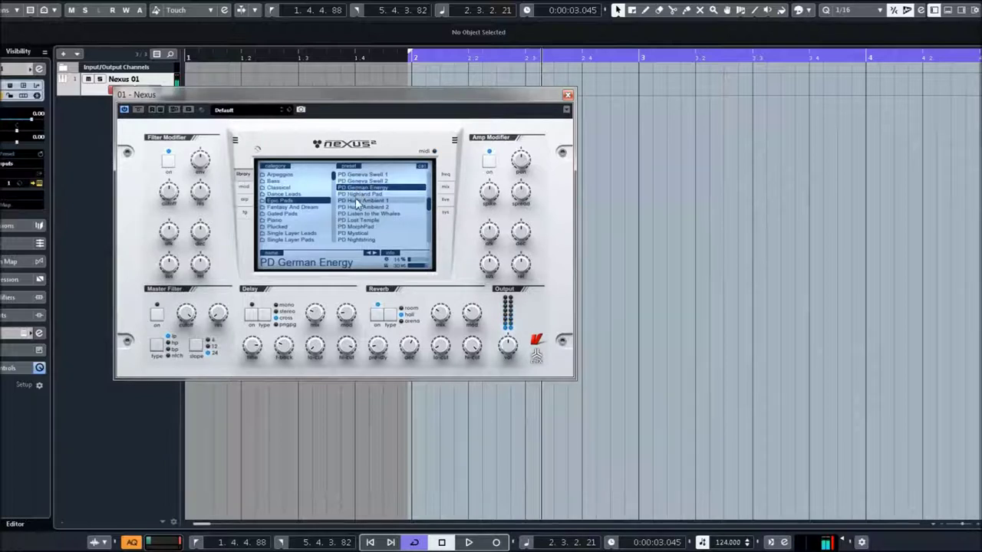
left_click(357, 207)
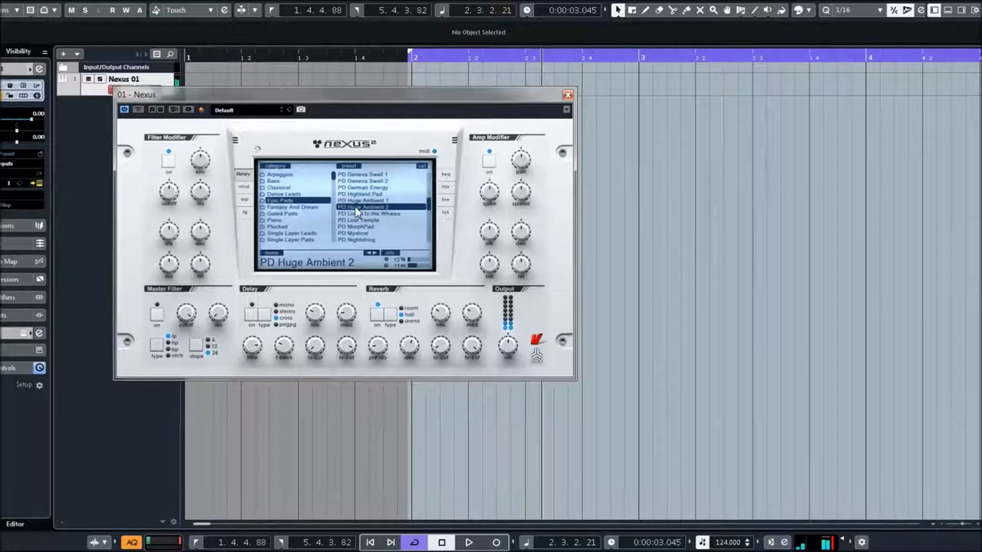
scroll(356, 211, "down", 2)
left_click(356, 209)
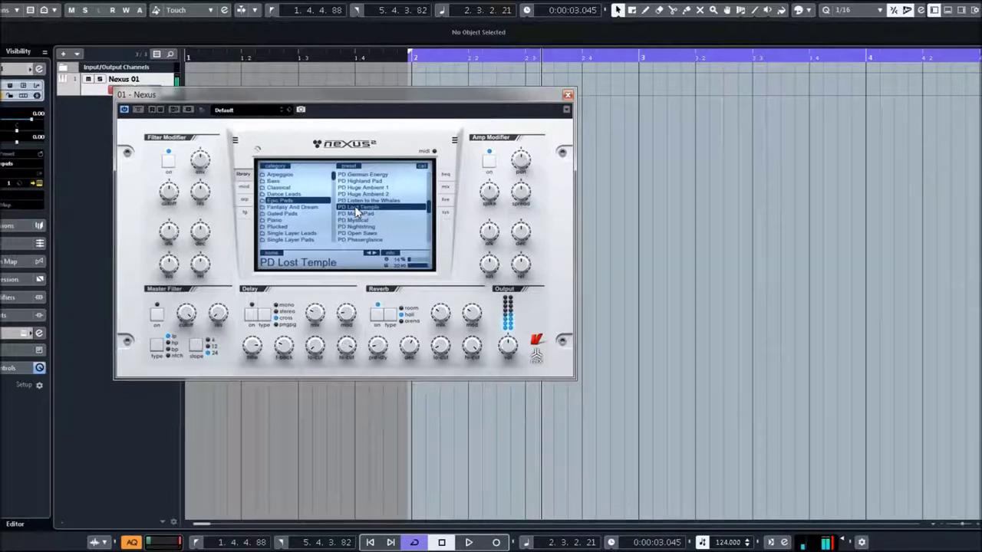
Audition the Epic Pads presets PD Nightstring, PD Open Saws and PD Phasorpulse in turn.
scroll(357, 213, "down", 5)
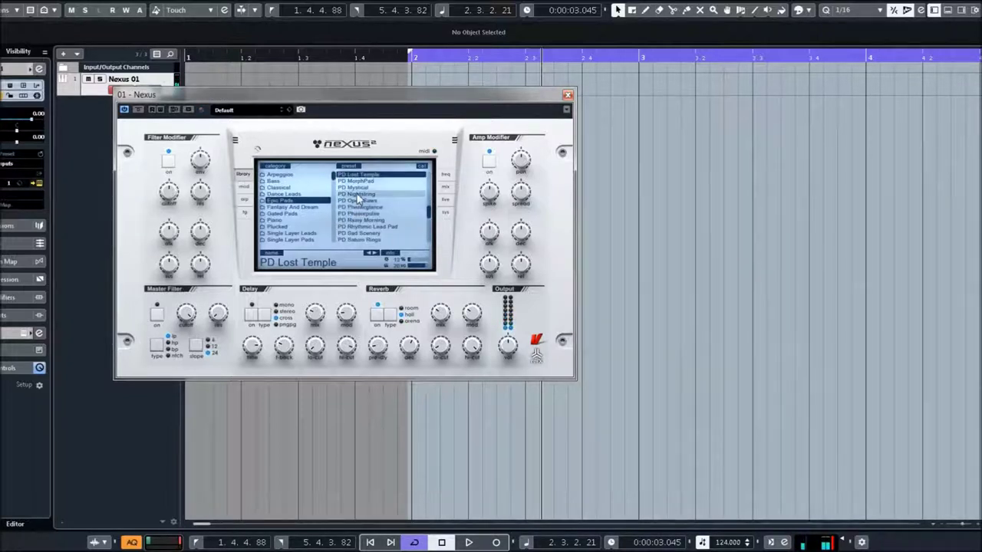
left_click(357, 194)
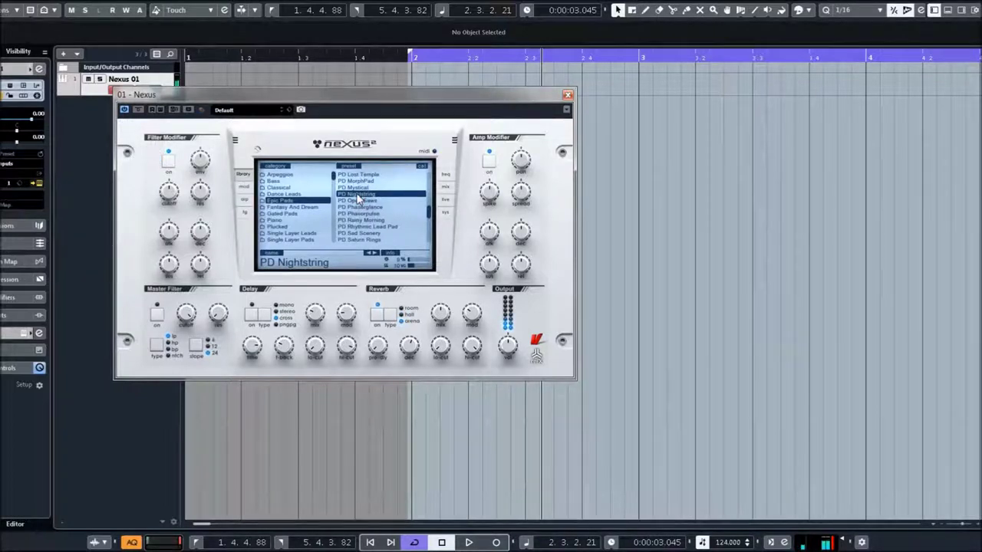
left_click(359, 201)
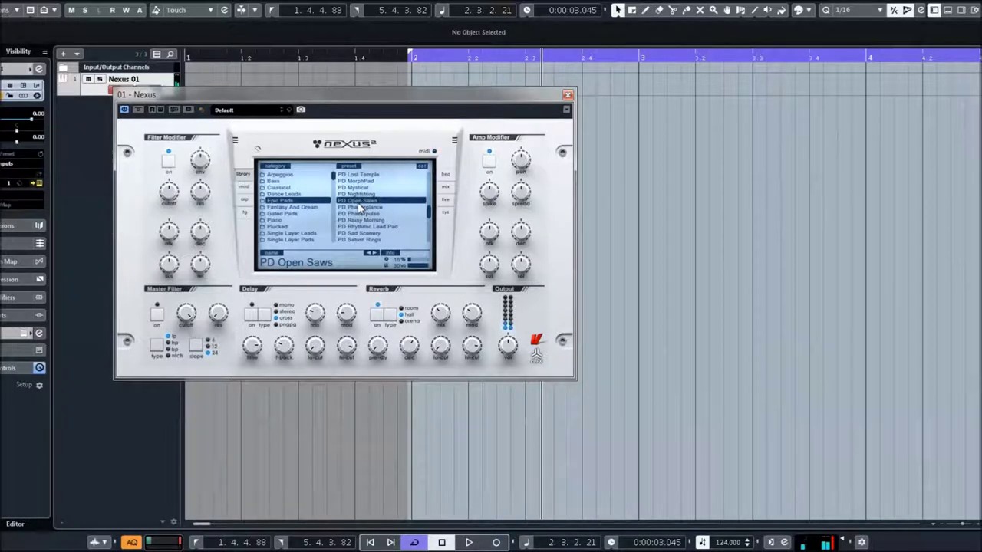
left_click(355, 213)
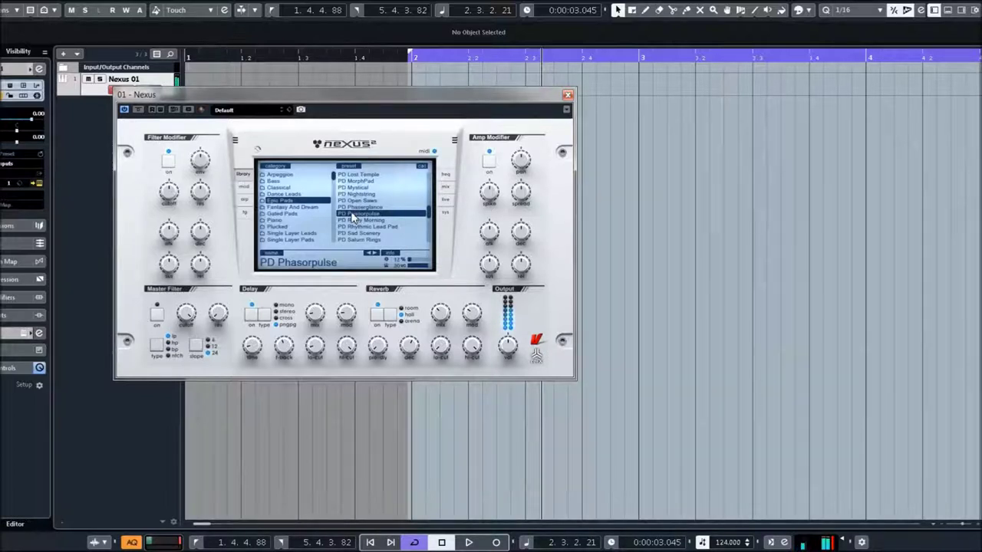
Load and listen to the pad presets PD Sad Scenery, PD Saturn Rings, PD Softy Spacy Sad and PD Space Violins.
scroll(366, 205, "down", 2)
left_click(362, 195)
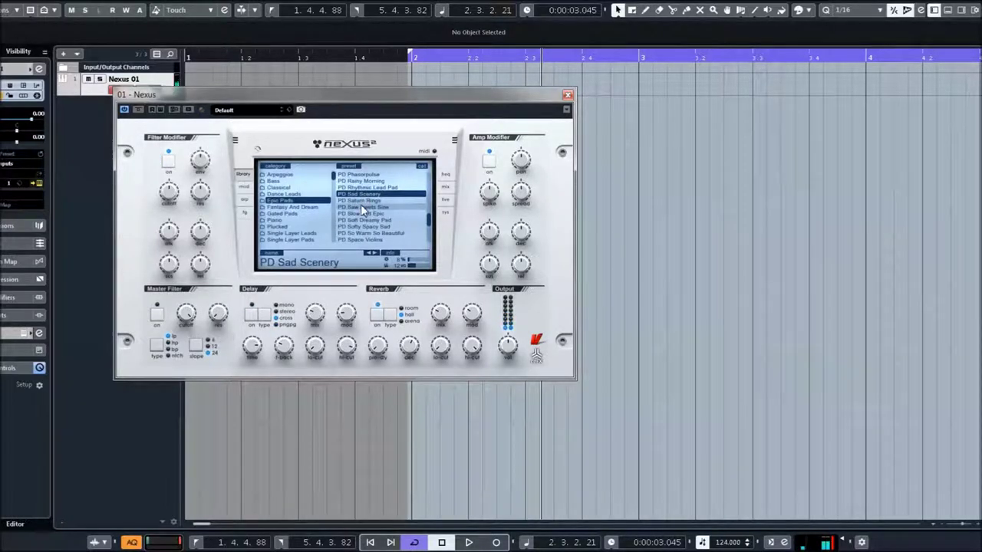
left_click(359, 201)
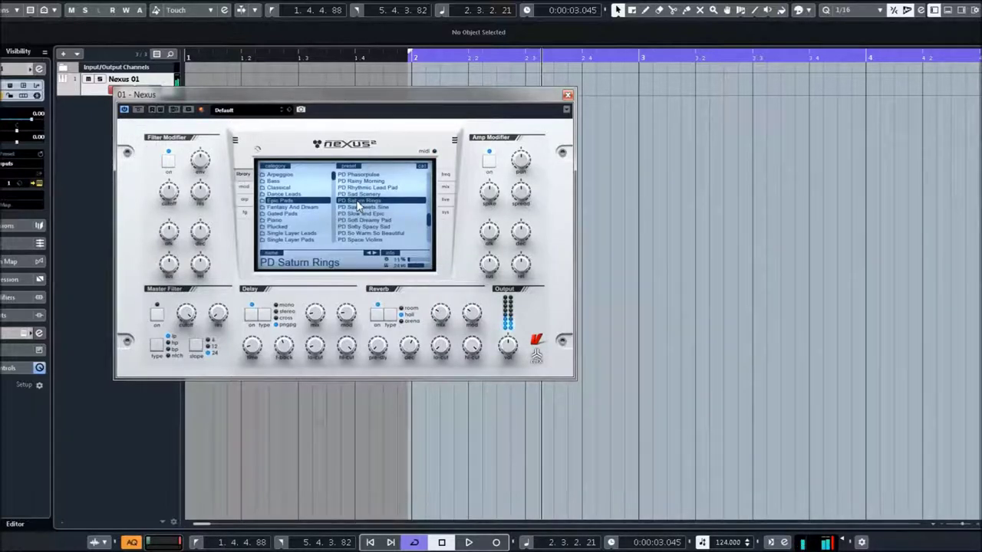
scroll(358, 204, "down", 1)
left_click(358, 207)
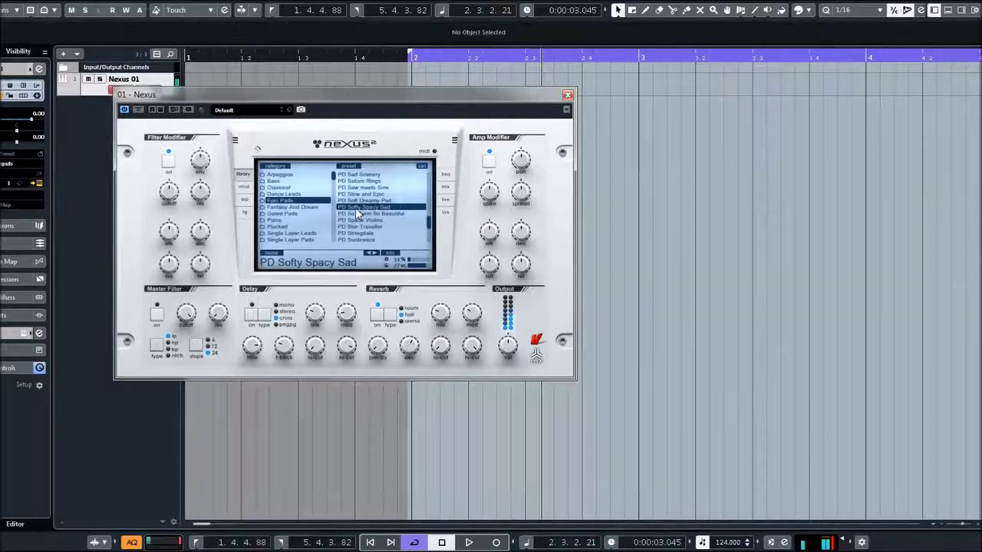
left_click(342, 222)
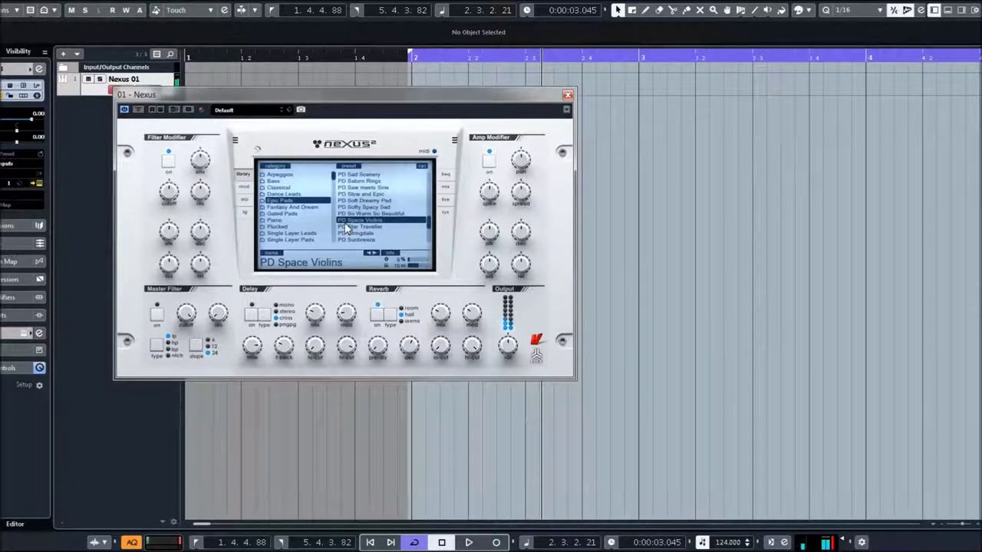
Audition the pad presets PD Stringdale, PD Synopse 1, PD Synopse 2 and PD Synthetic String Section.
scroll(384, 213, "down", 2)
left_click(374, 195)
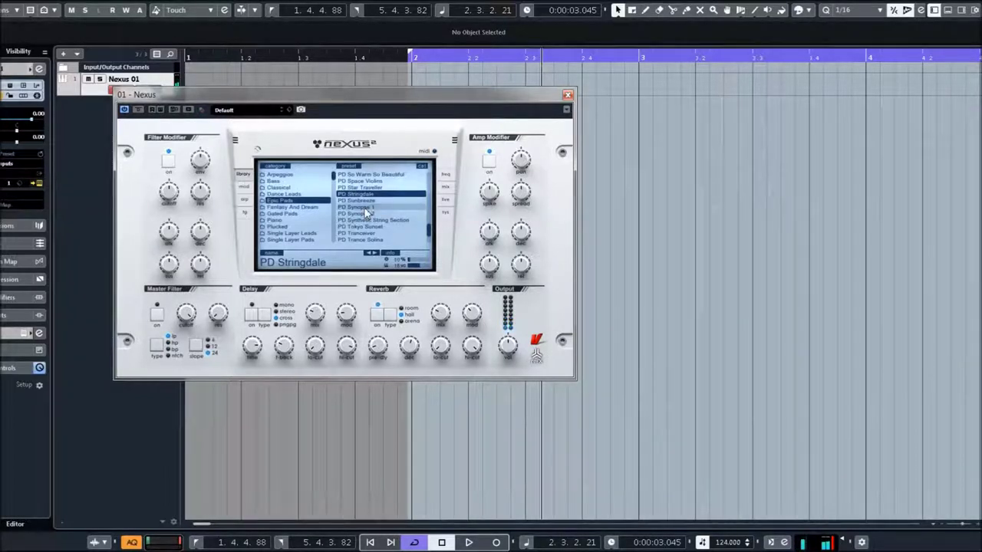
left_click(365, 208)
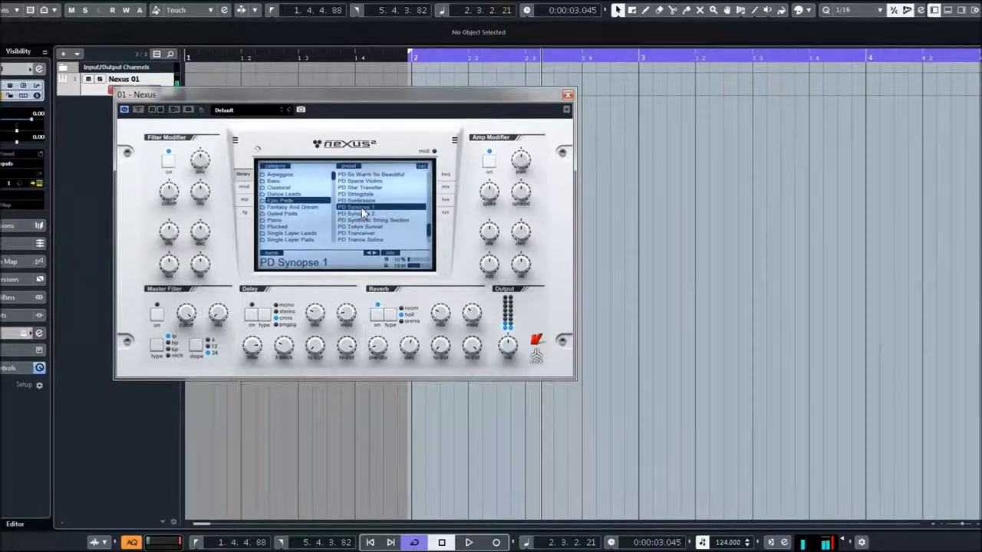
left_click(365, 214)
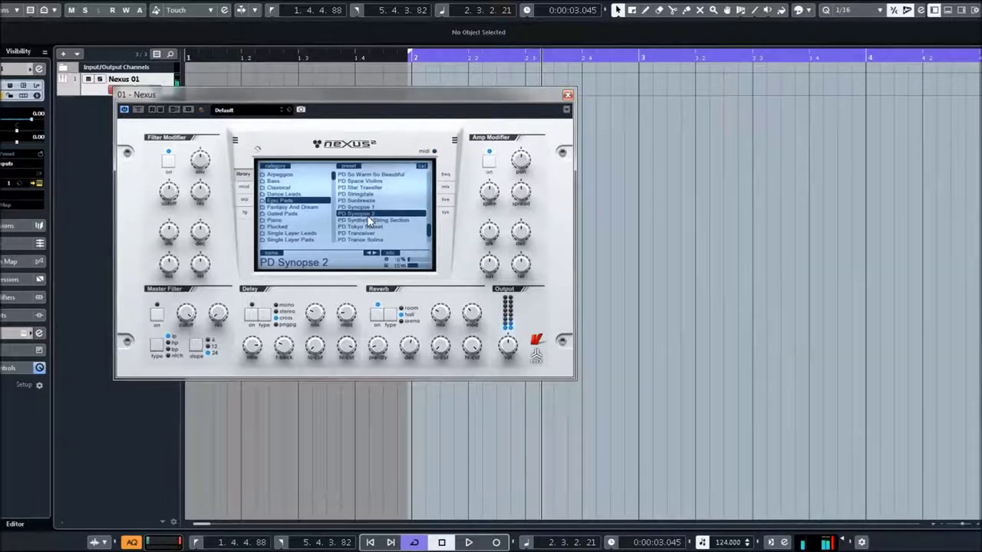
left_click(370, 221)
Load and listen to the pad presets PD Tranceiver, PD Vectorpad, PD Wavepad, PD What is Athmosphere and PD Winterbreeze.
scroll(365, 207, "down", 3)
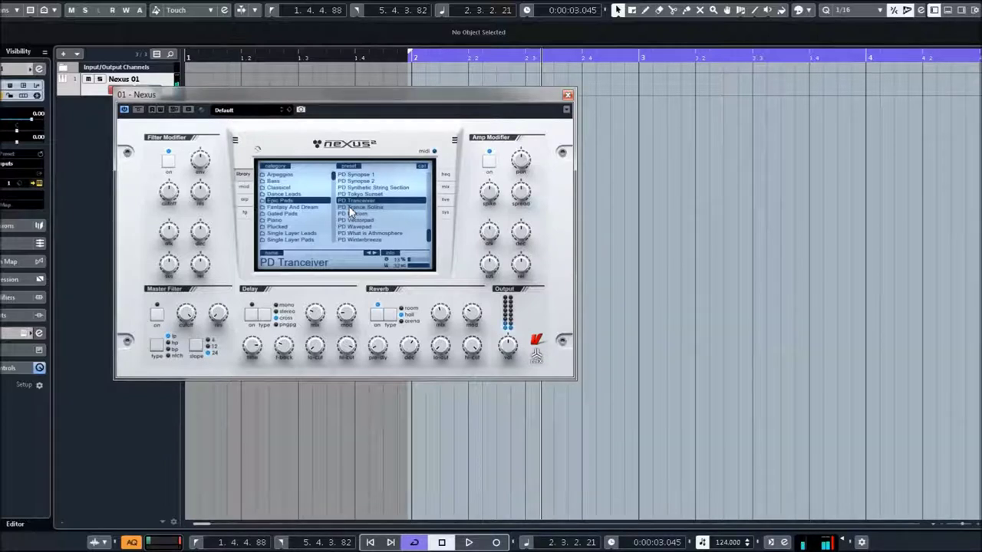
left_click(353, 221)
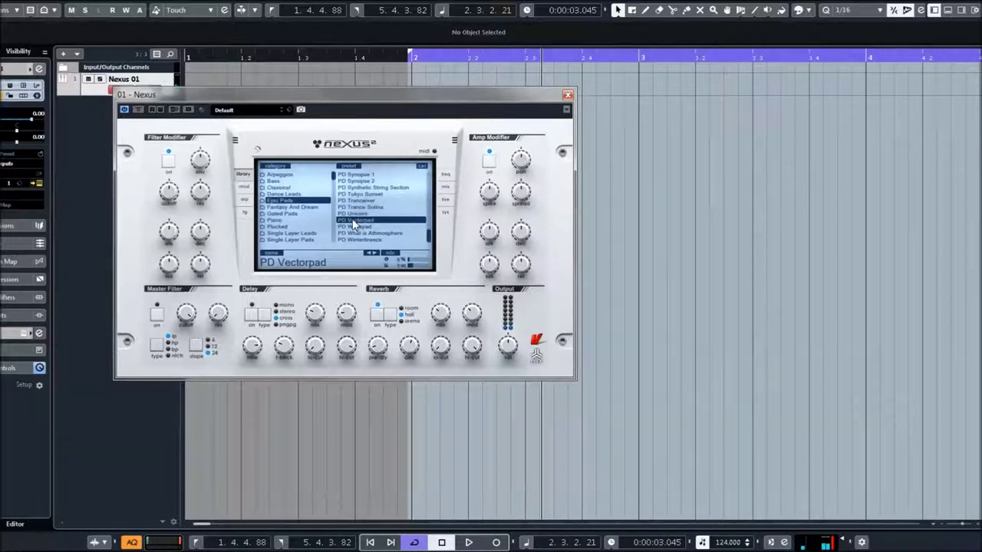
left_click(356, 227)
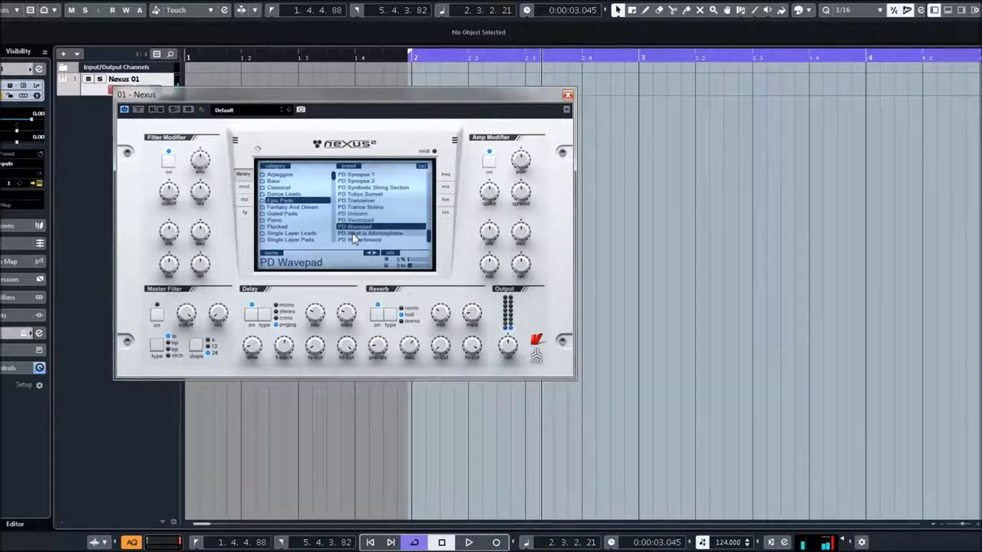
left_click(354, 233)
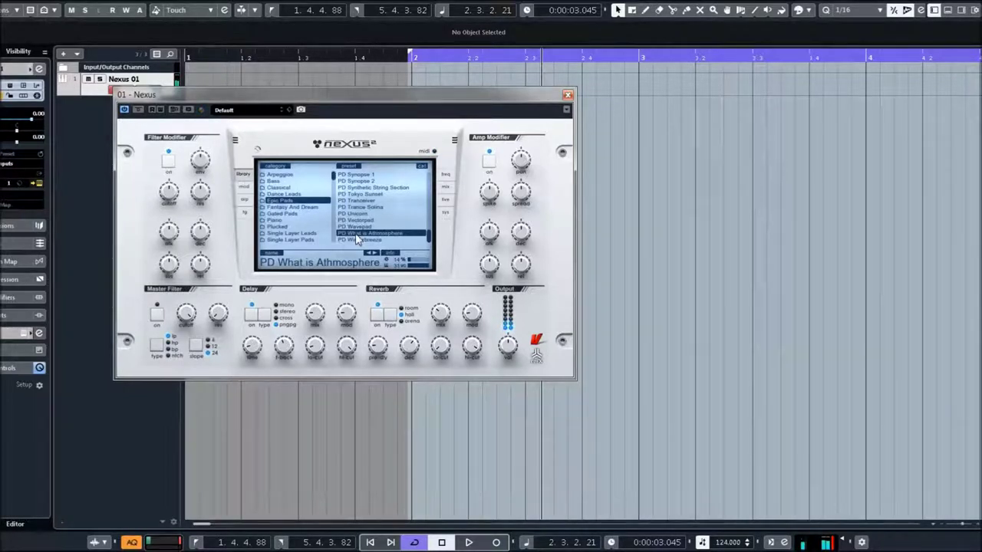
left_click(358, 240)
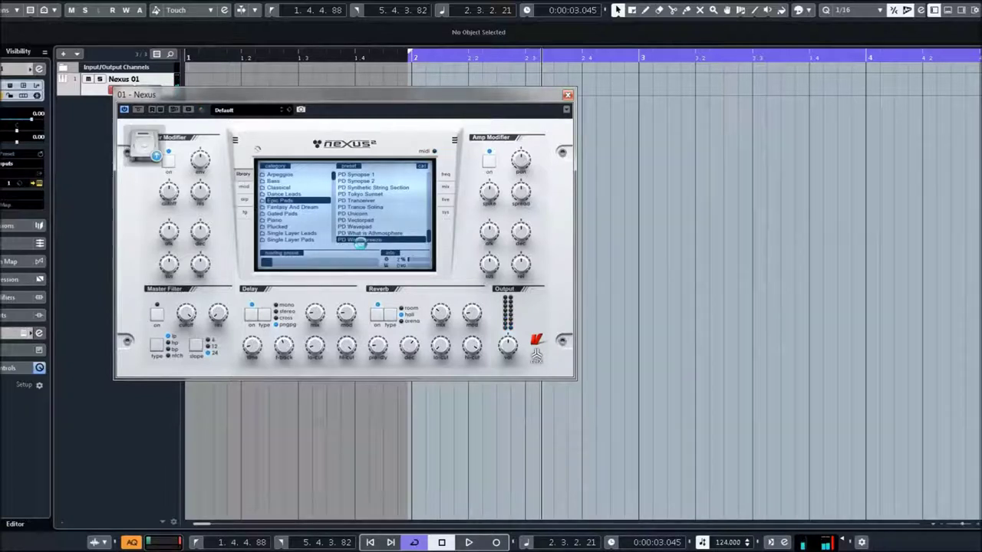